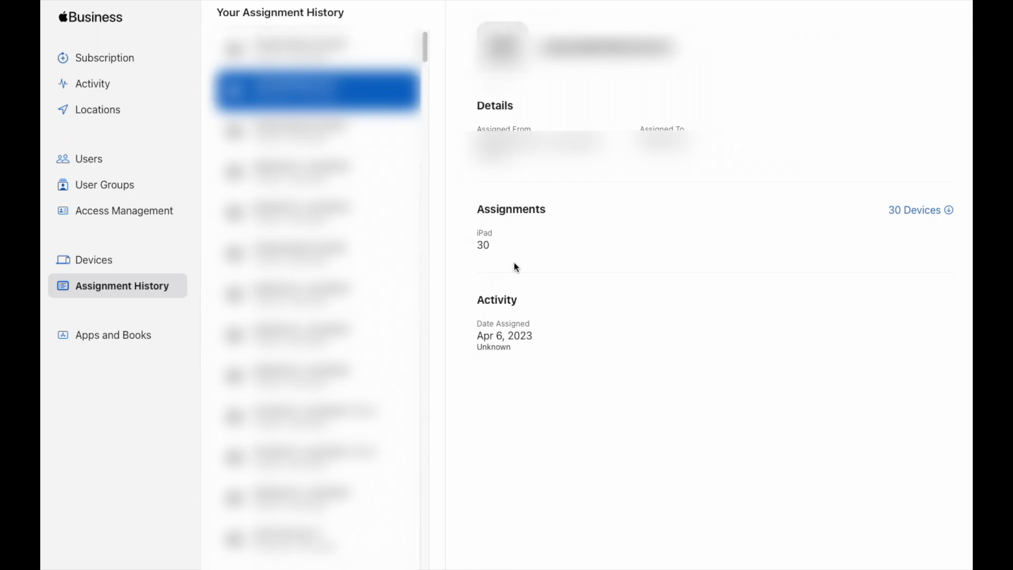
- Find the iPad by serial number in Devices, confirm it's on MS Intune, then list the MDM servers
click(126, 258)
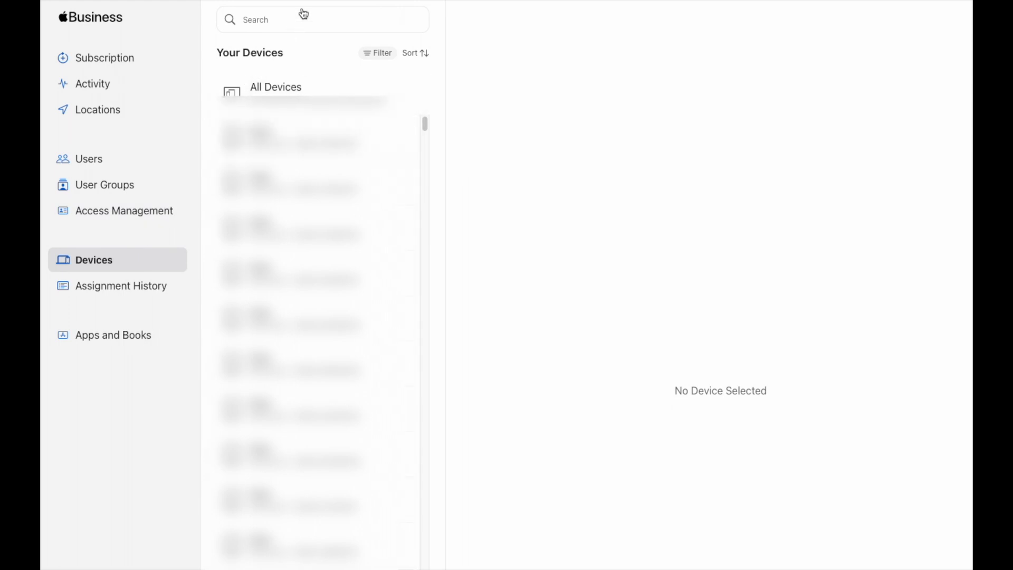
click(303, 15)
text(GG8CLVMXMF3M)
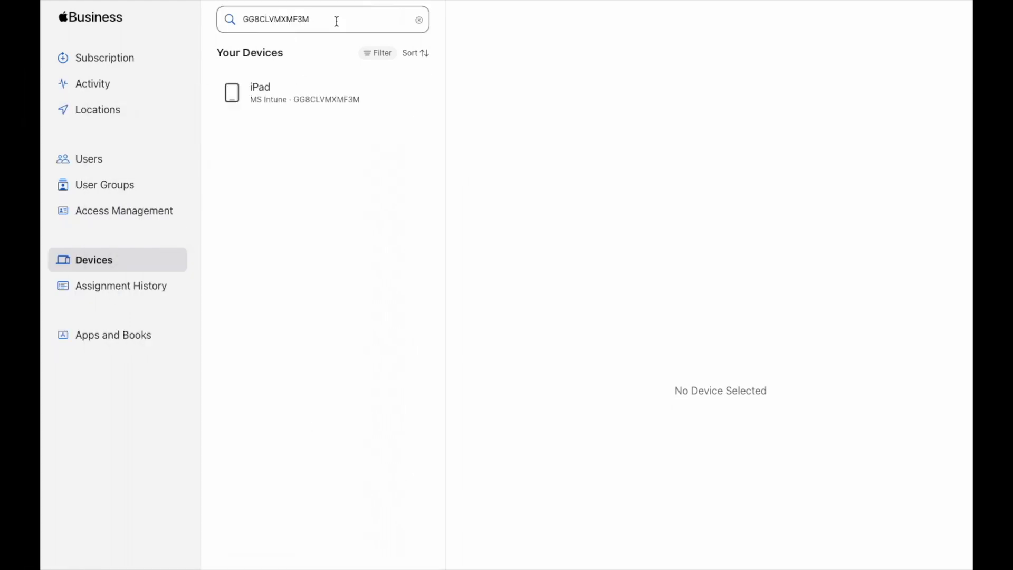
click(313, 101)
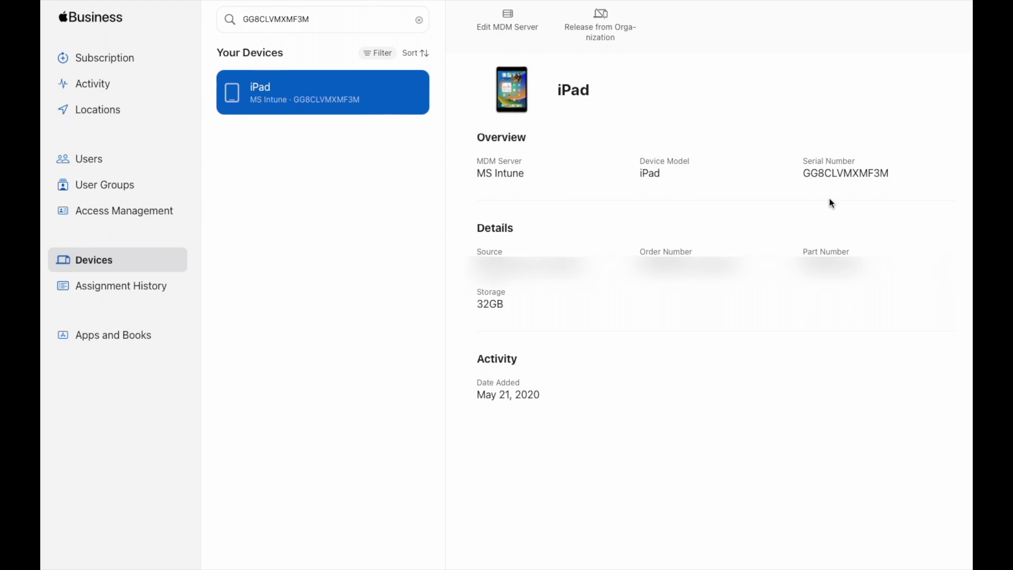
click(121, 260)
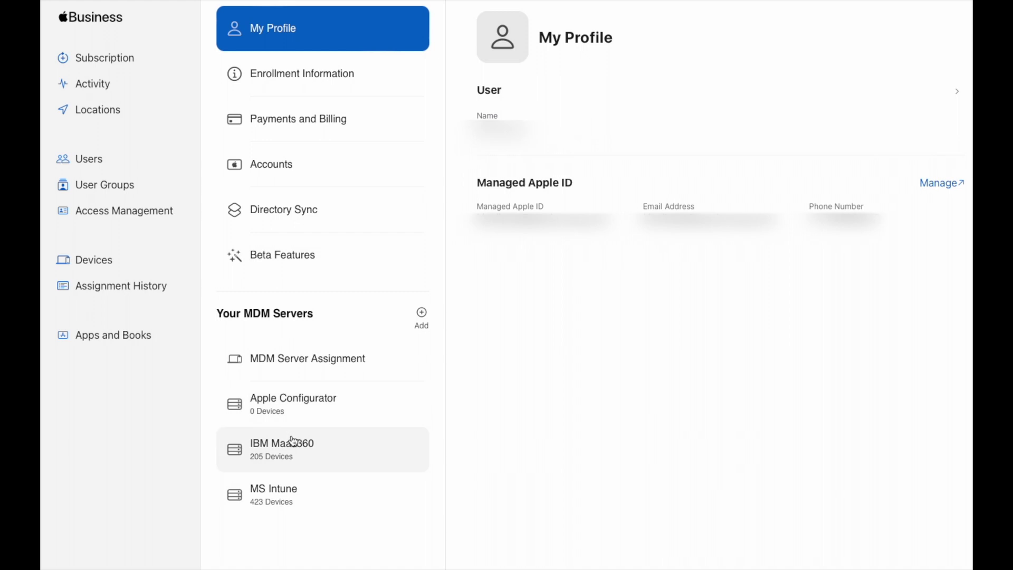
- Check MS Intune's default iPad, Mac and iPhone assignment, then open an iPad still on IBM Maas360
click(289, 486)
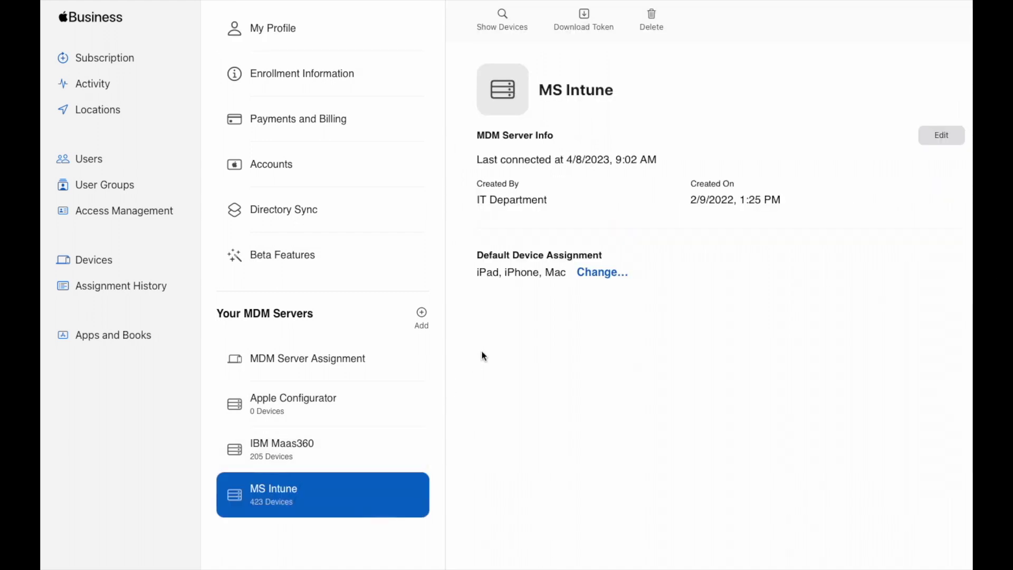
click(593, 274)
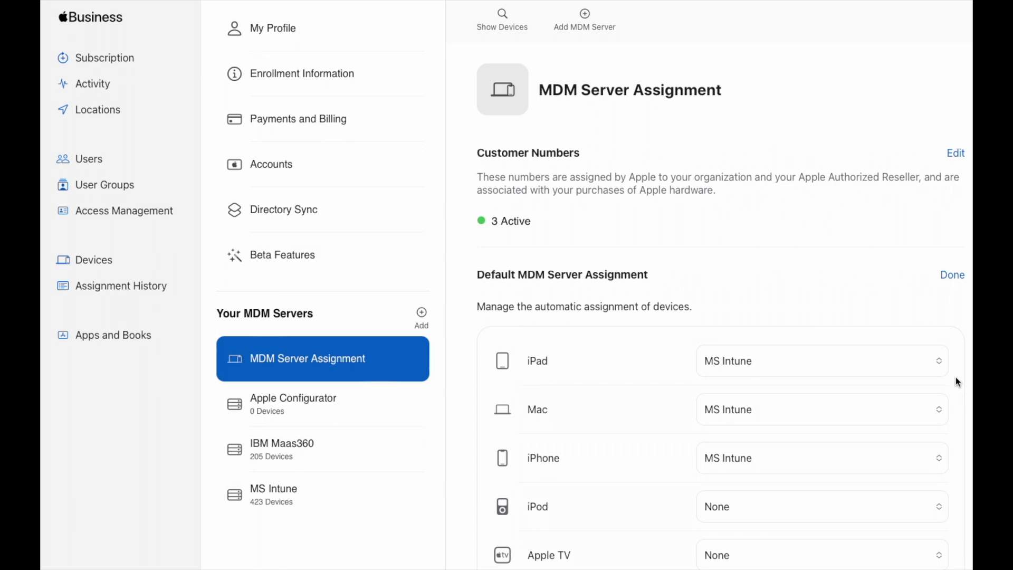
click(90, 259)
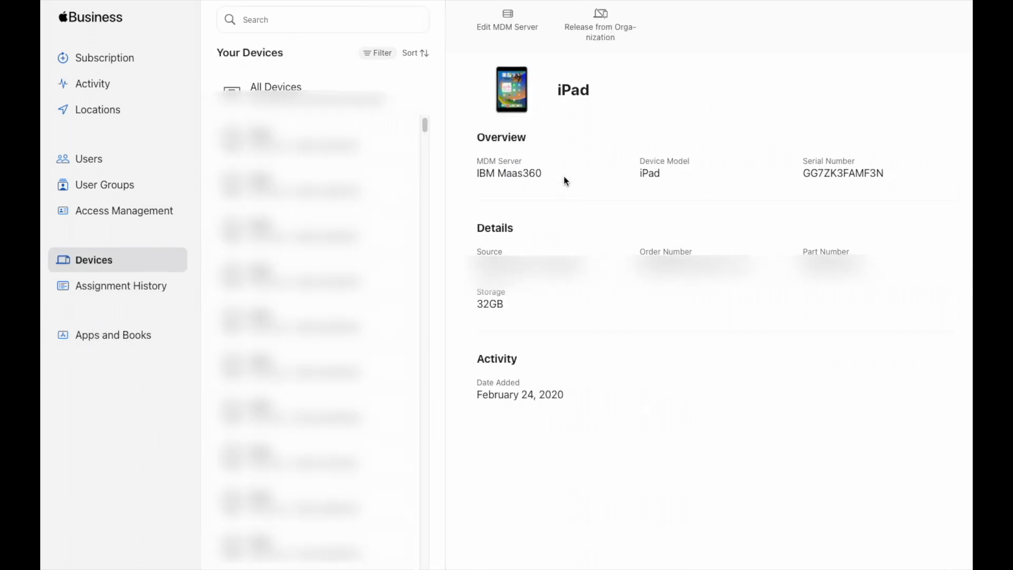
- Edit the iPad's MDM server to MS Intune and confirm the reassignment
click(507, 20)
click(475, 354)
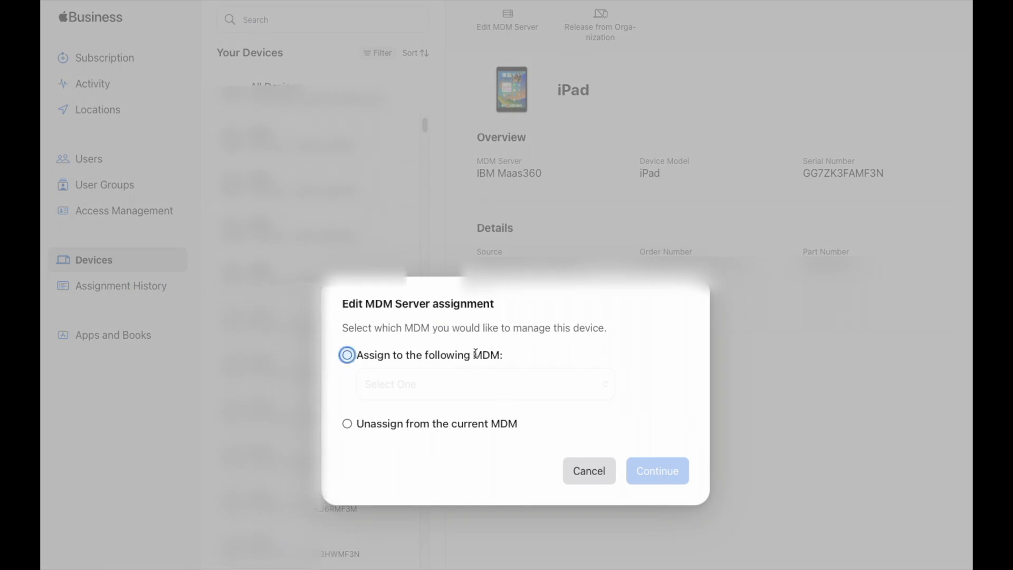
click(560, 386)
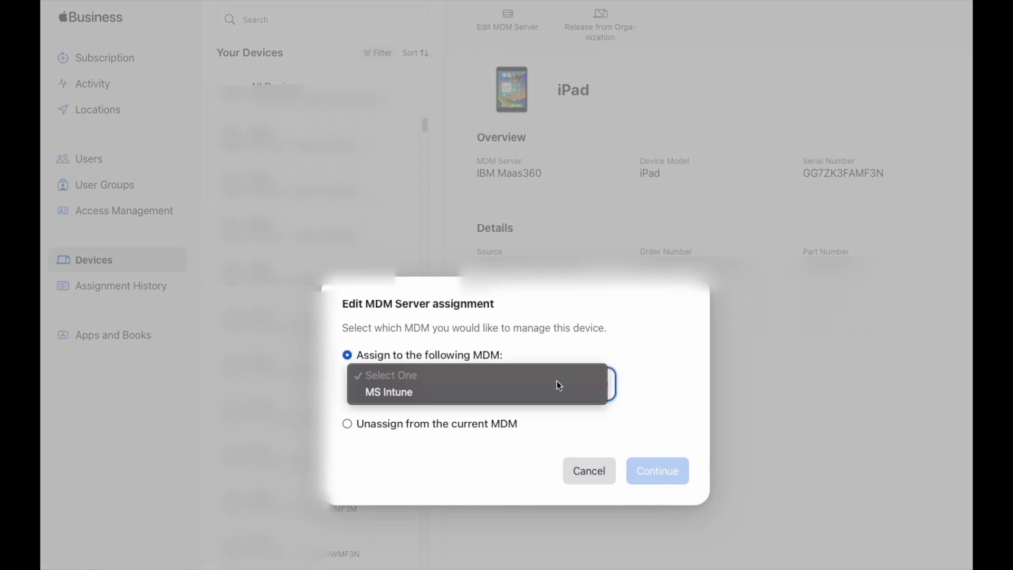
click(425, 397)
click(657, 471)
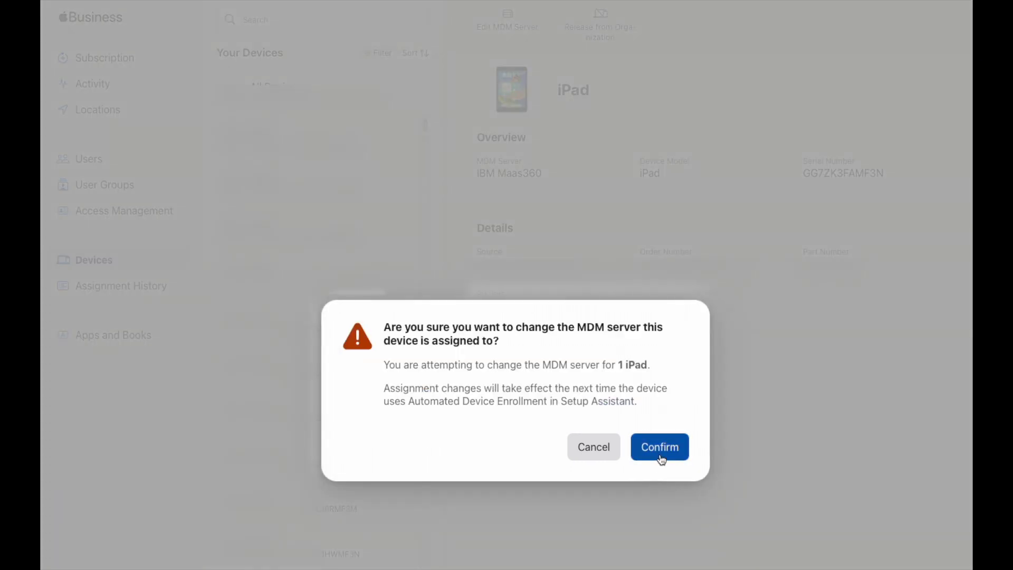
click(662, 454)
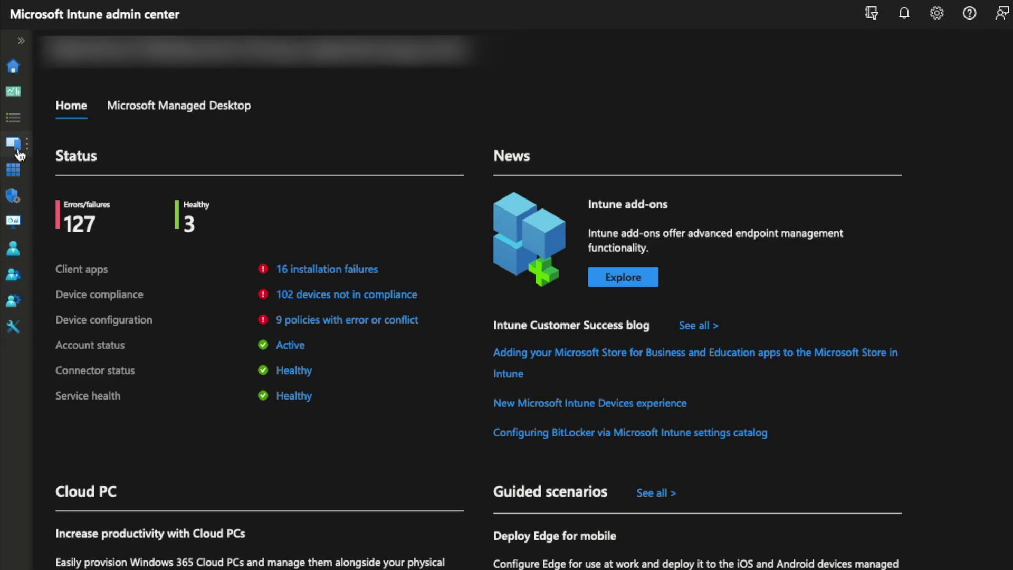
- Open the MS Intune enrollment program token's device list under iOS/iPadOS enrollment and search the serial
click(14, 142)
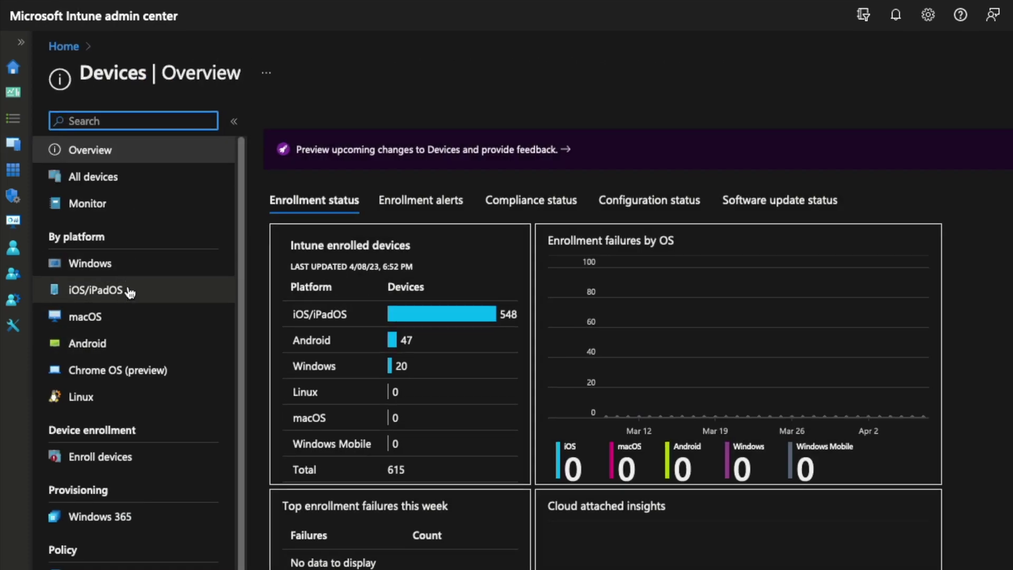
click(126, 291)
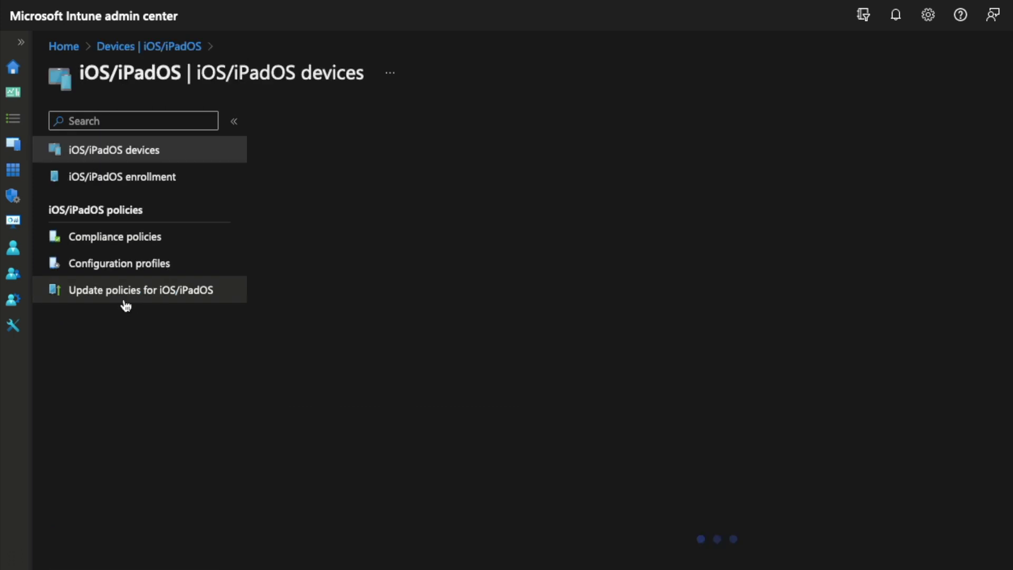
click(169, 176)
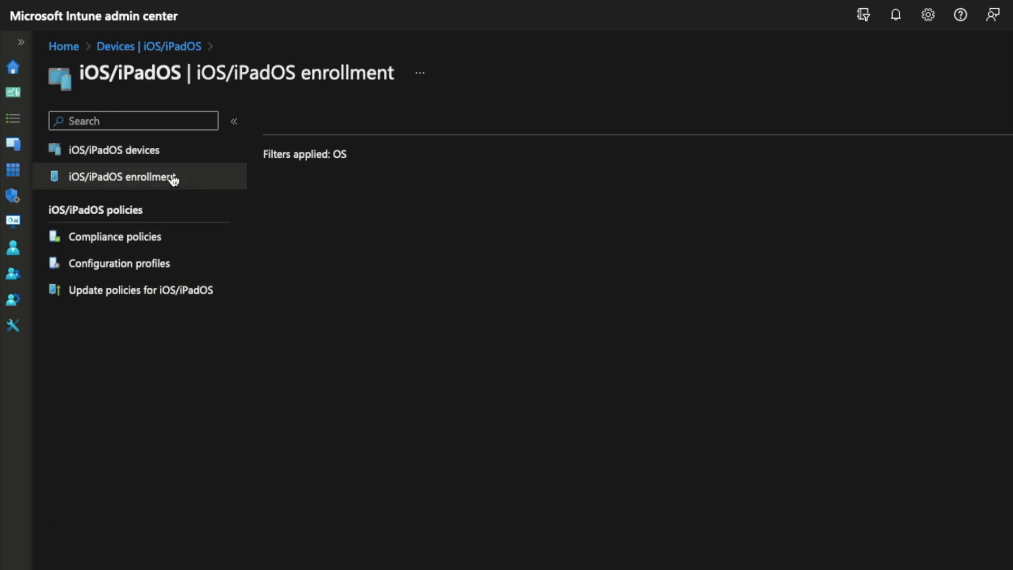
click(716, 396)
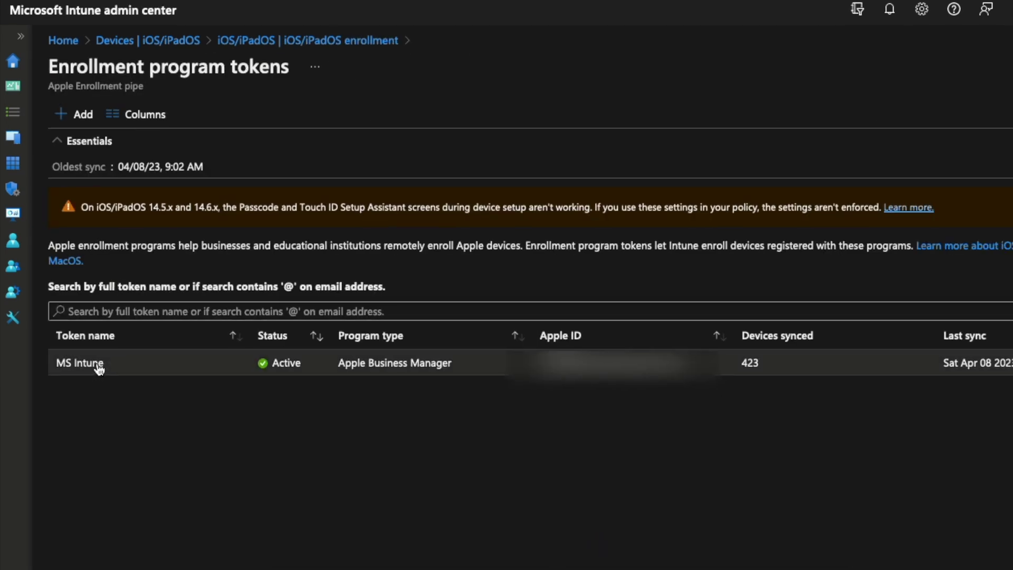
click(96, 372)
click(163, 217)
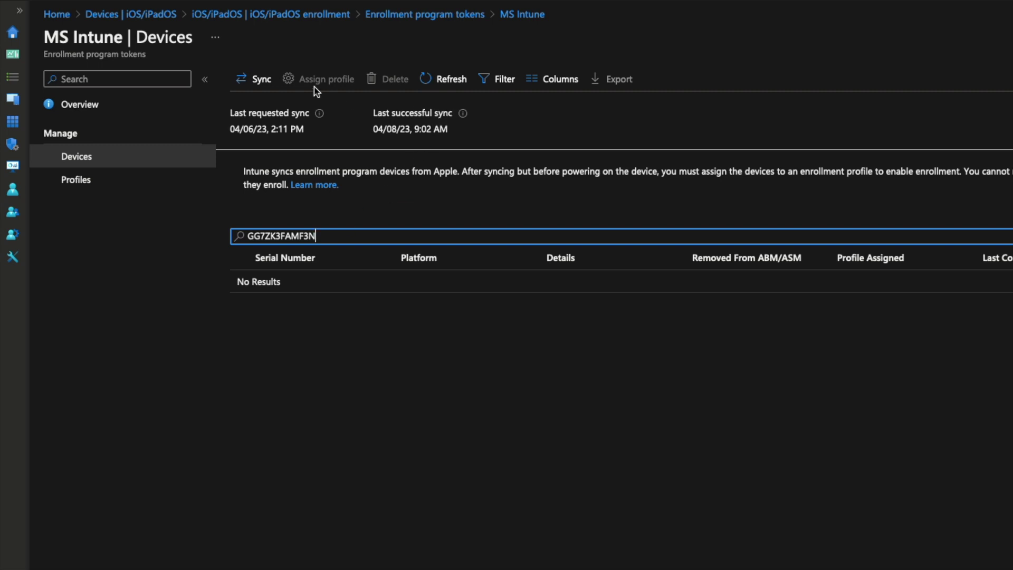
- Sync the MS Intune token with Apple and refresh until the iPad row appears
click(251, 87)
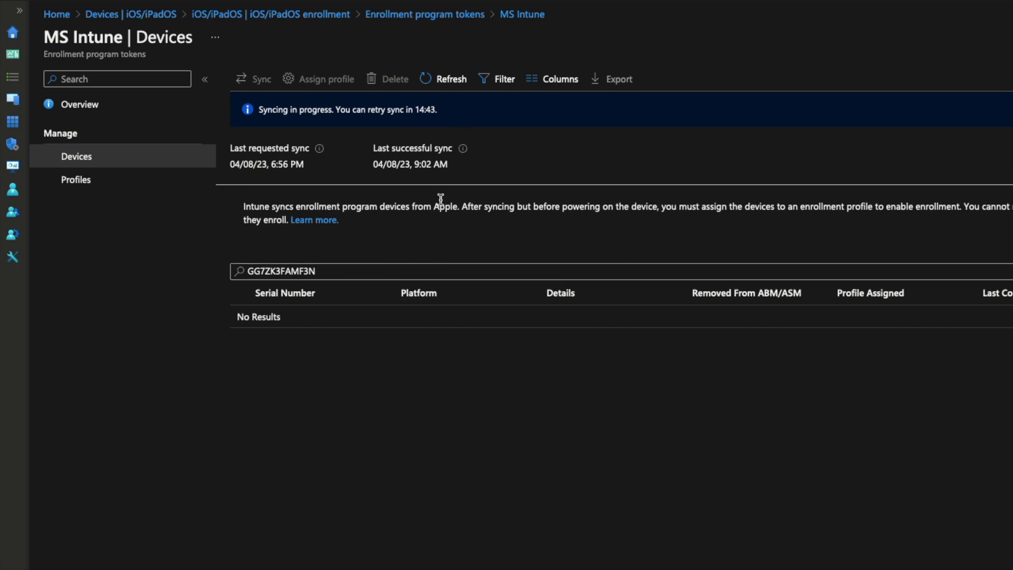
click(446, 84)
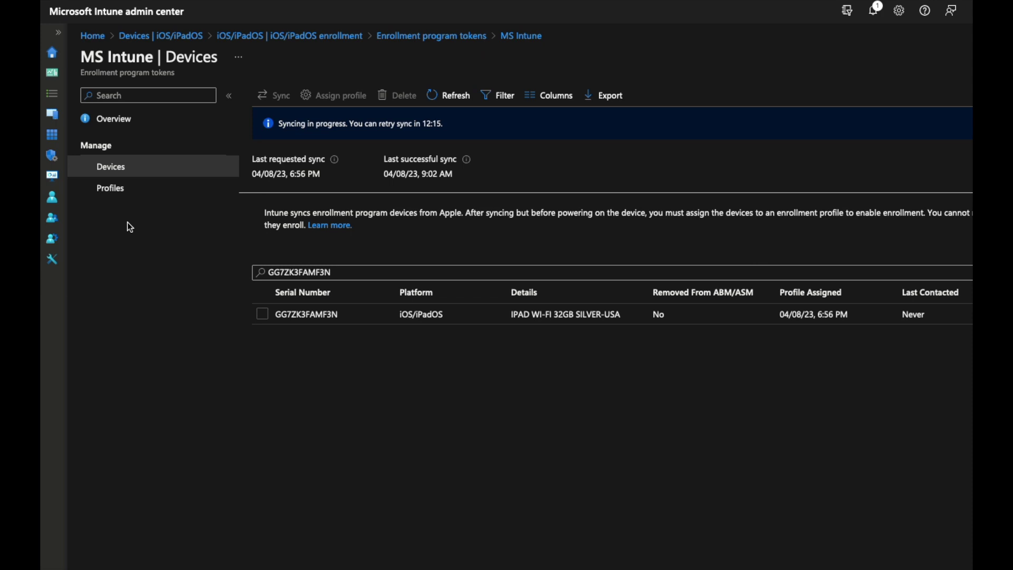
- Review the iPad_Executives and IT_Enrollment profile's properties, scrolling through its management and Setup Assistant settings
click(117, 191)
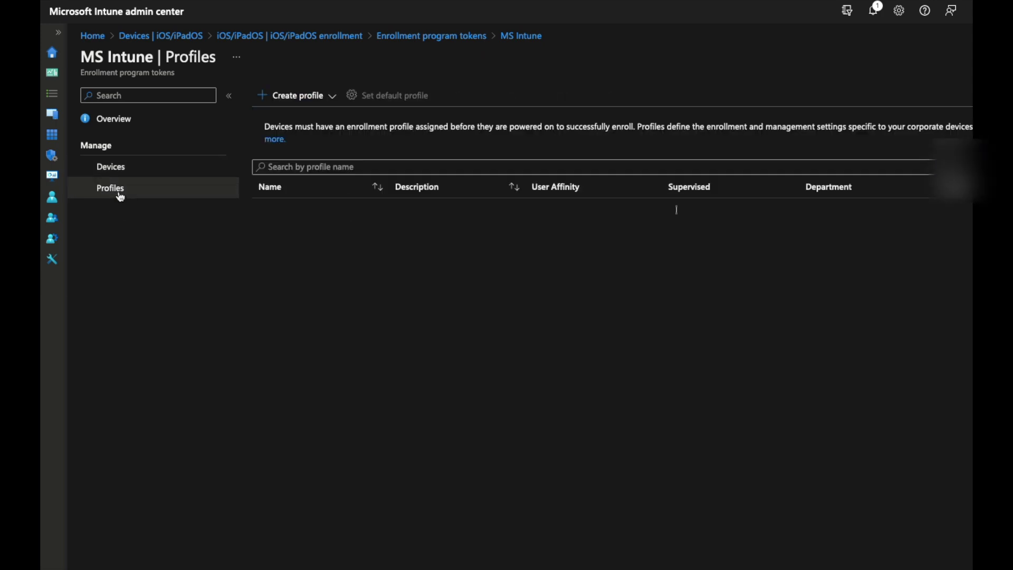
click(482, 250)
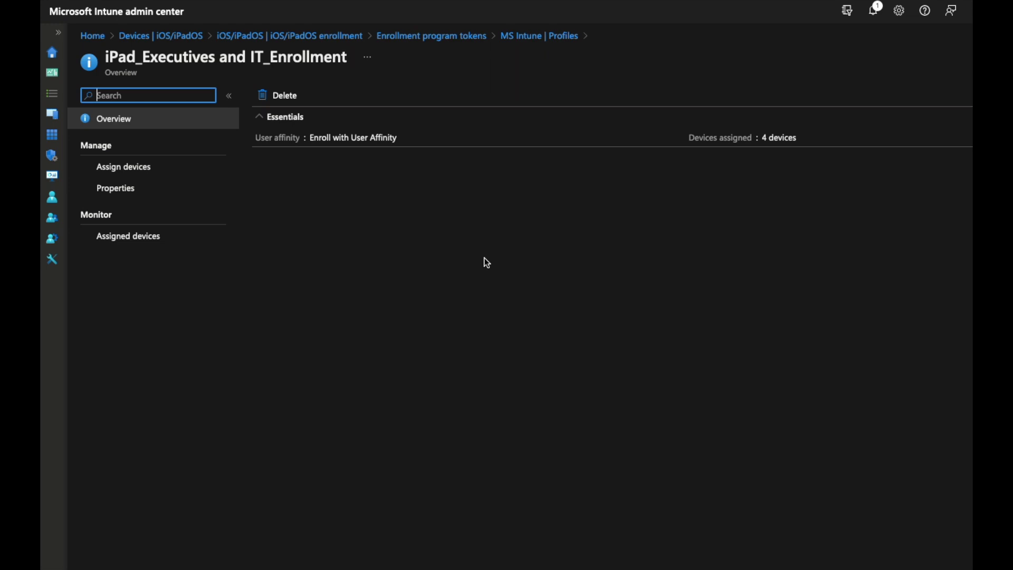
click(173, 193)
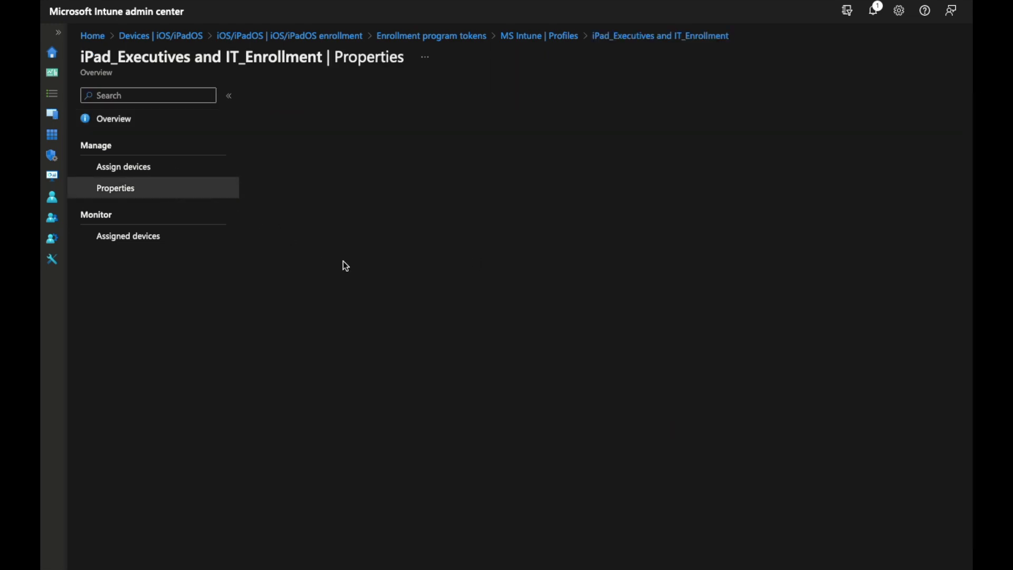
scroll(468, 380, down, 2)
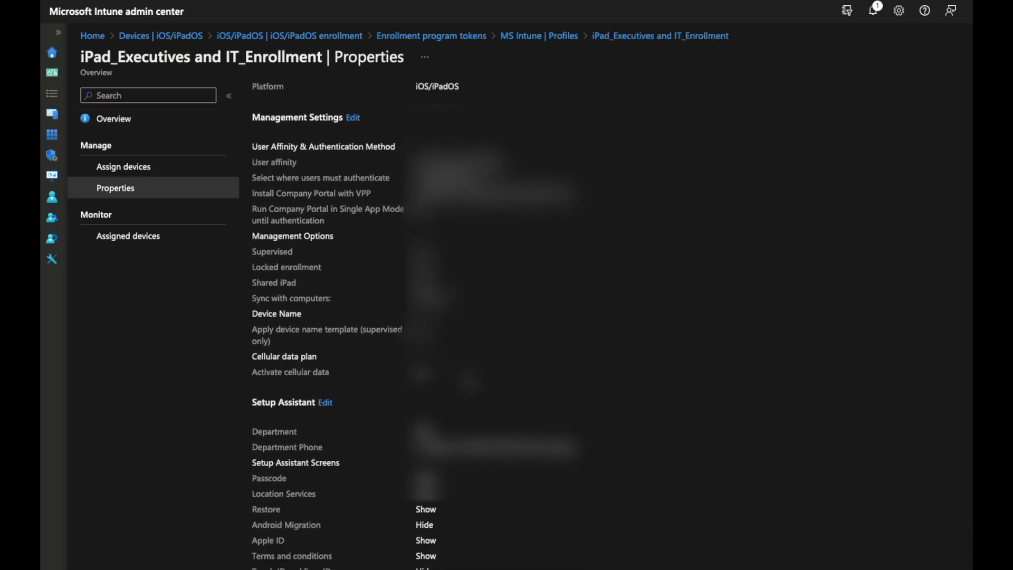
scroll(468, 316, down, 2)
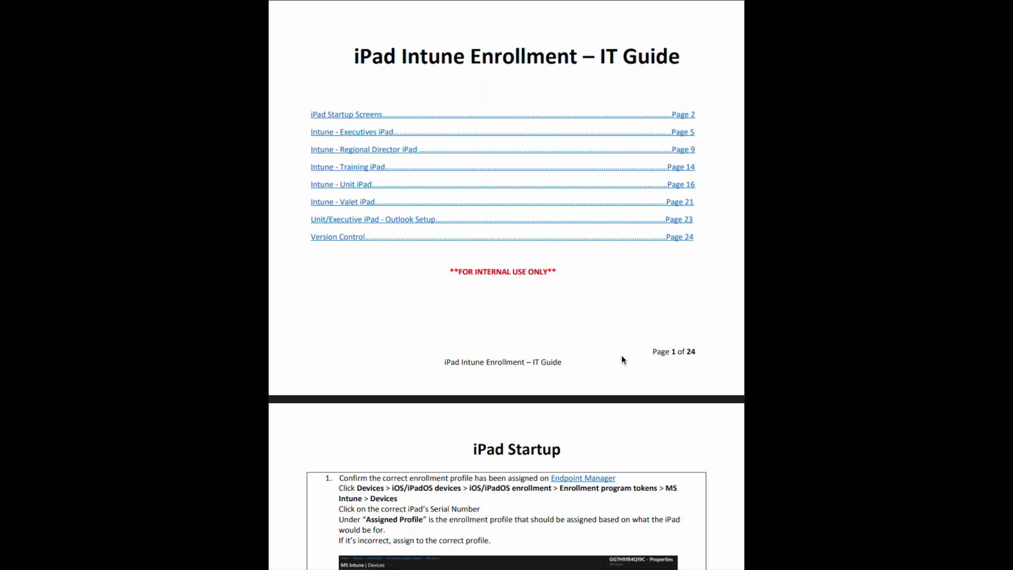
- Scroll the IT Guide PDF from the contents page down to the iPad Startup section
scroll(596, 342, down, 3)
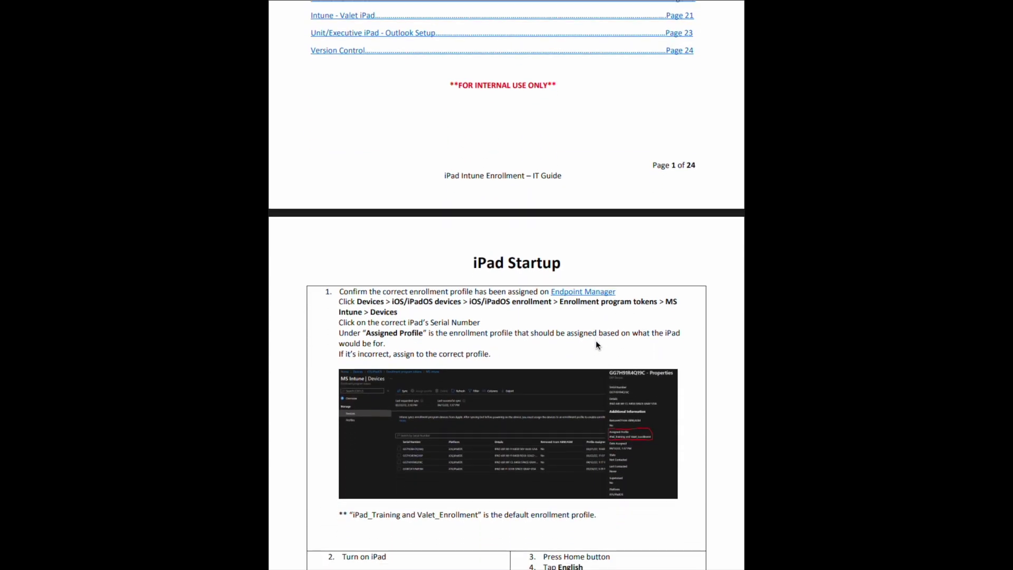
scroll(595, 343, down, 1)
scroll(594, 344, down, 7)
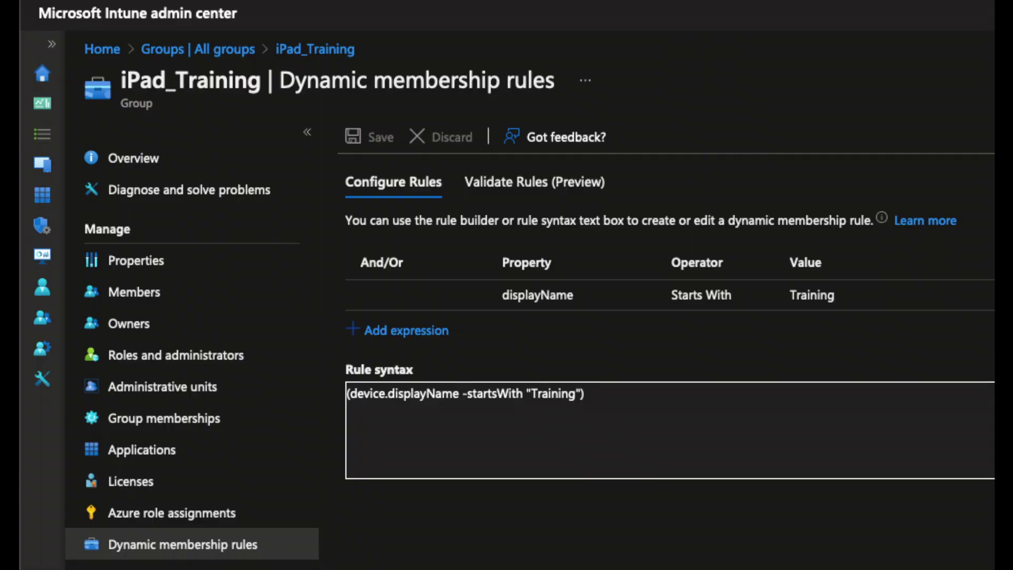